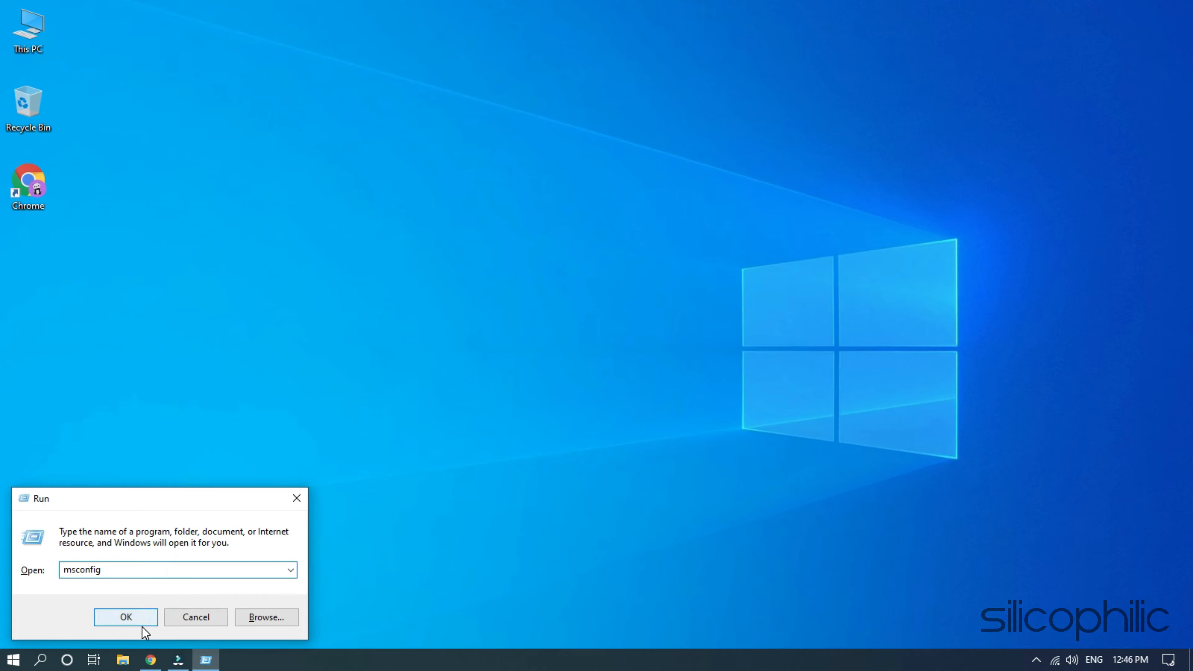
Step: Open System Configuration with msconfig, then hide all Microsoft services and disable all the remaining ones
left_click(142, 627)
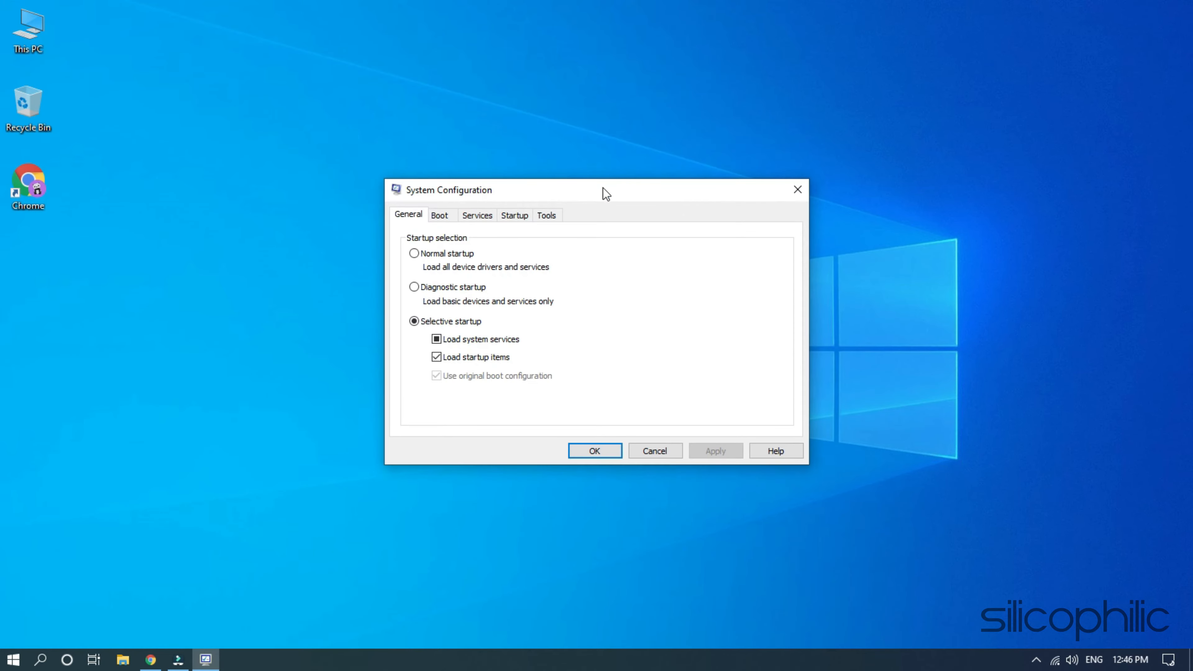
left_click_drag(603, 189, 593, 58)
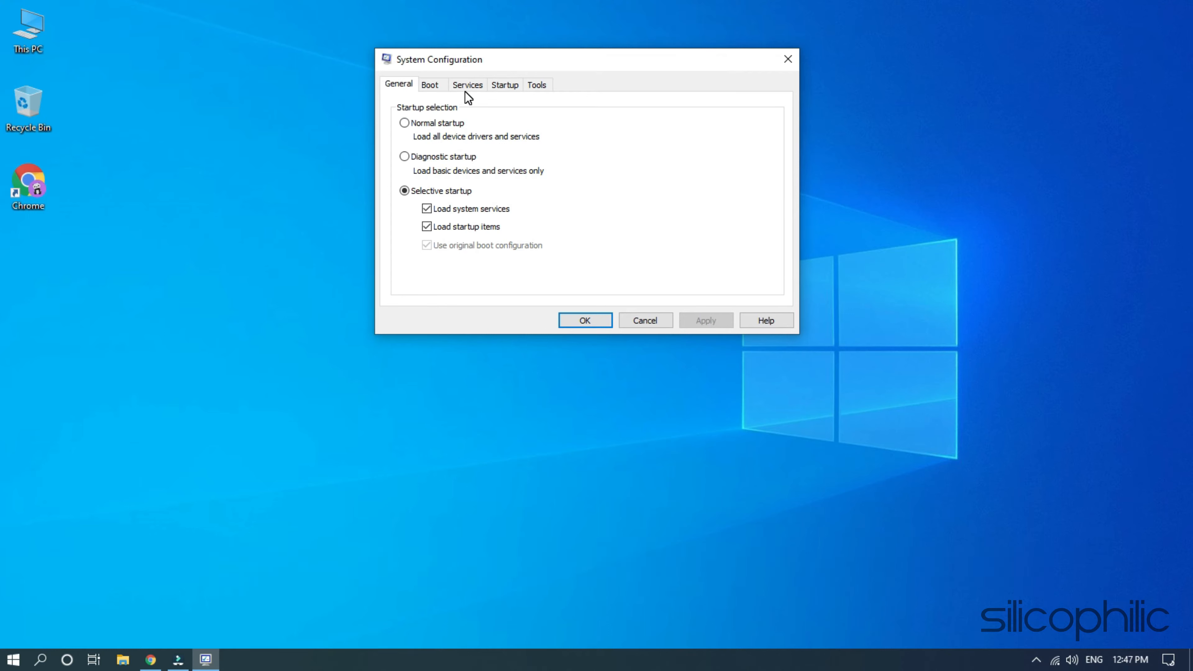
left_click(466, 89)
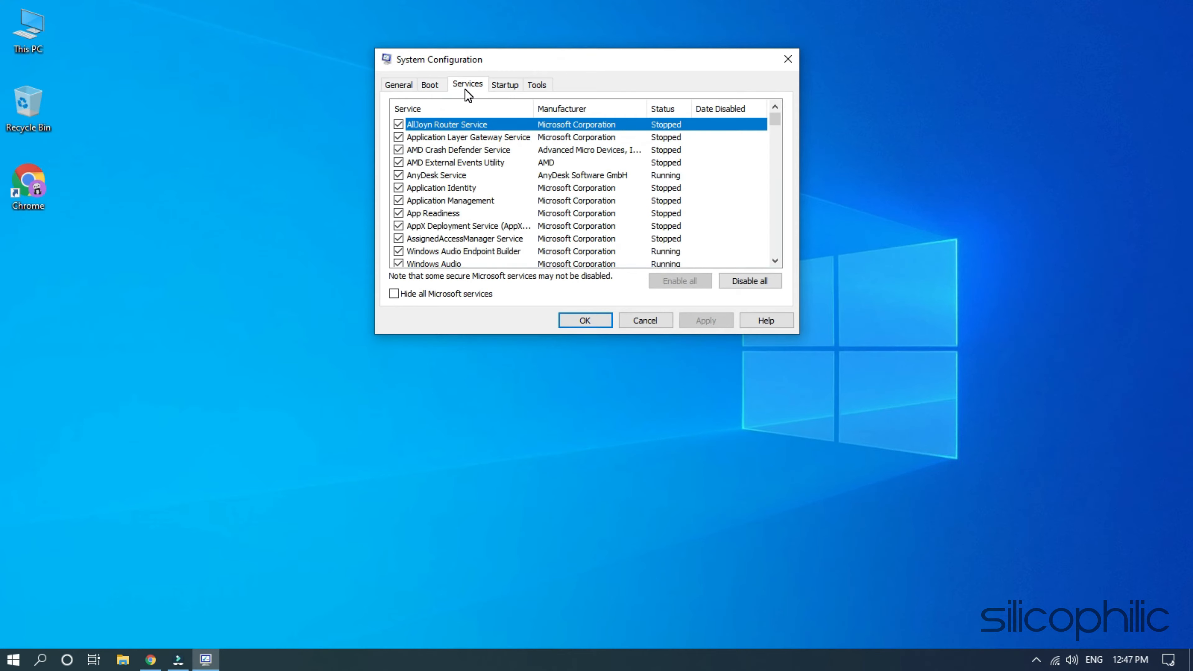
left_click(391, 298)
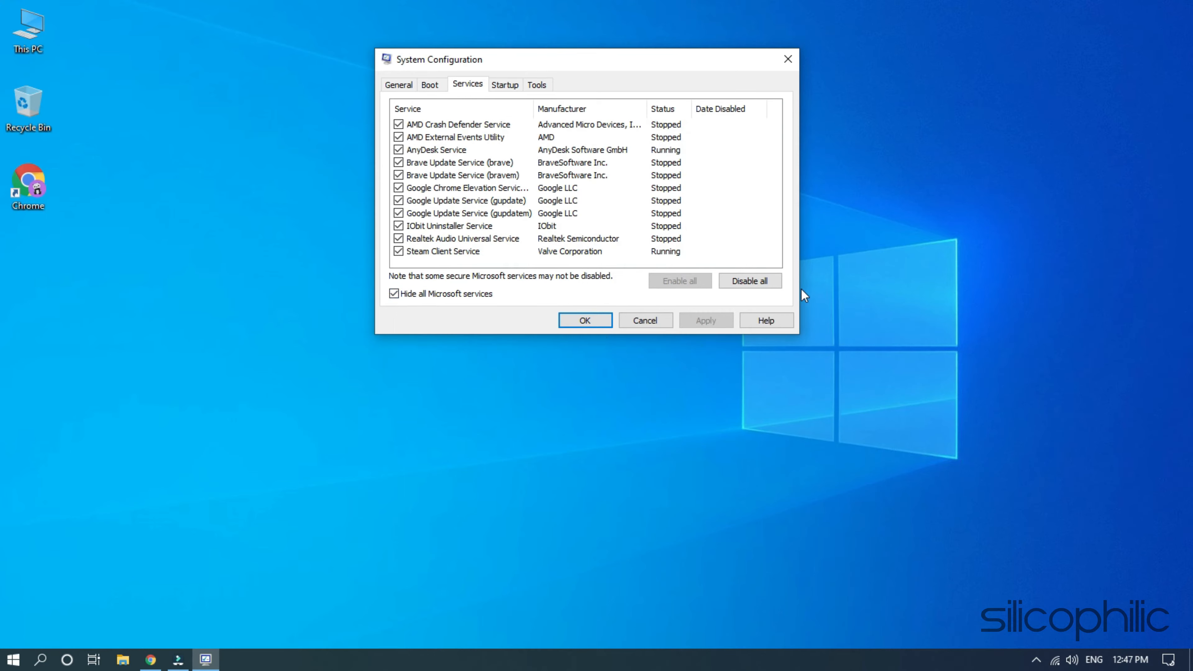
left_click(752, 287)
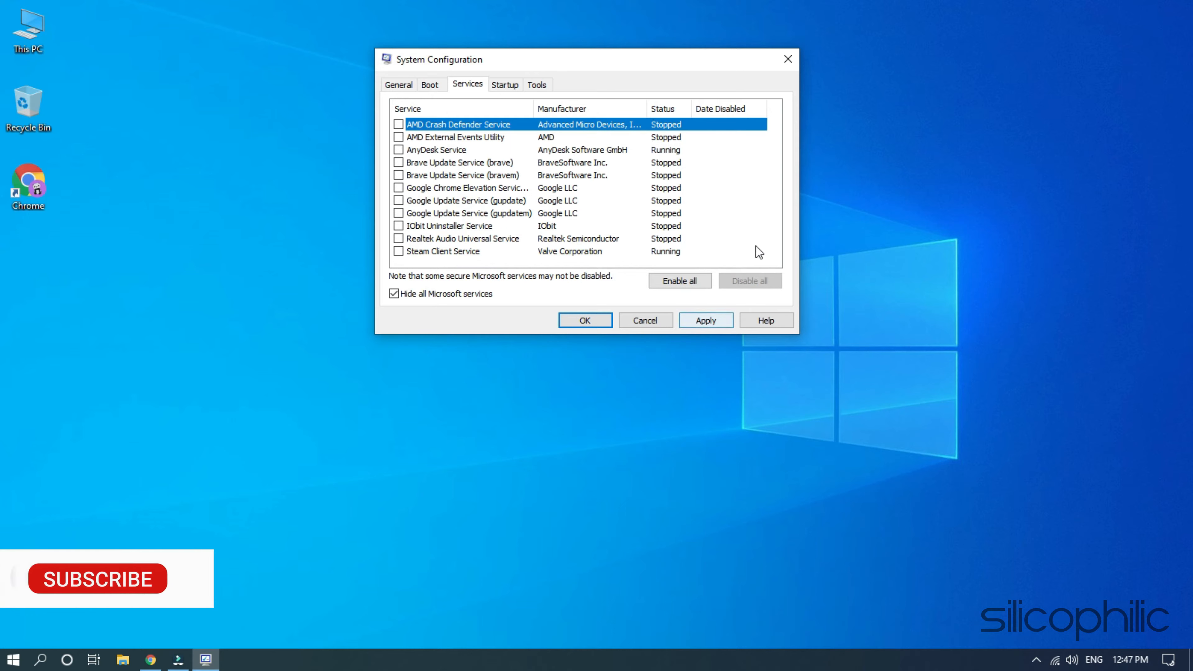
Step: Open Task Manager's startup programs from System Configuration and go to the end of the list
left_click(505, 89)
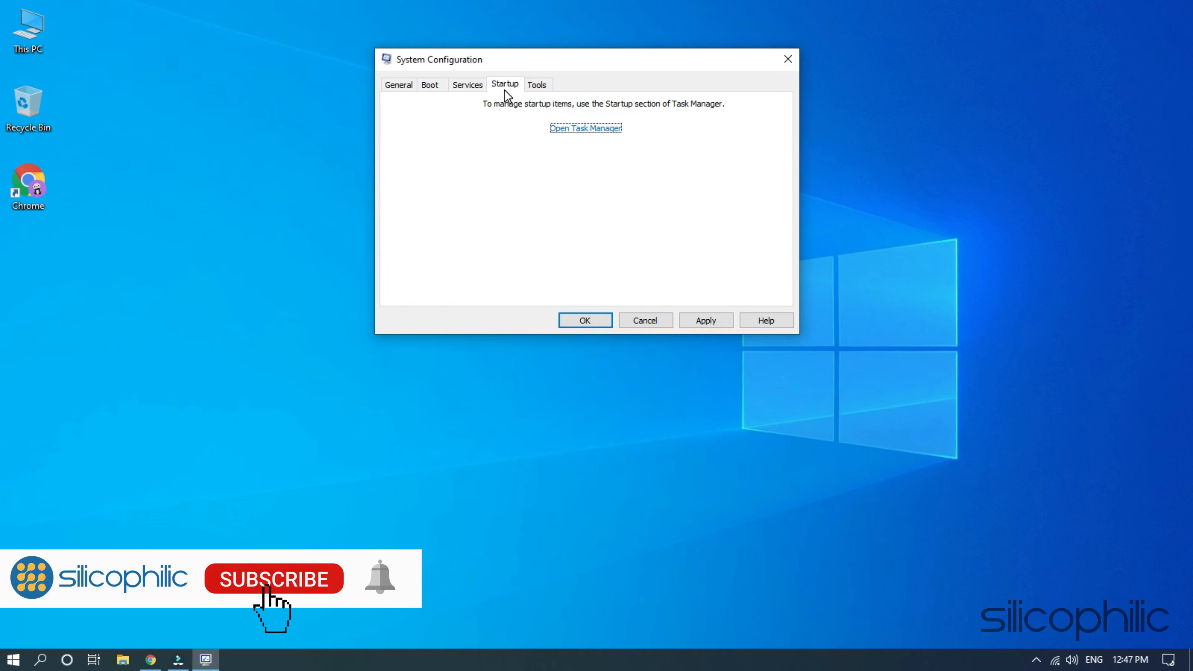
left_click(561, 128)
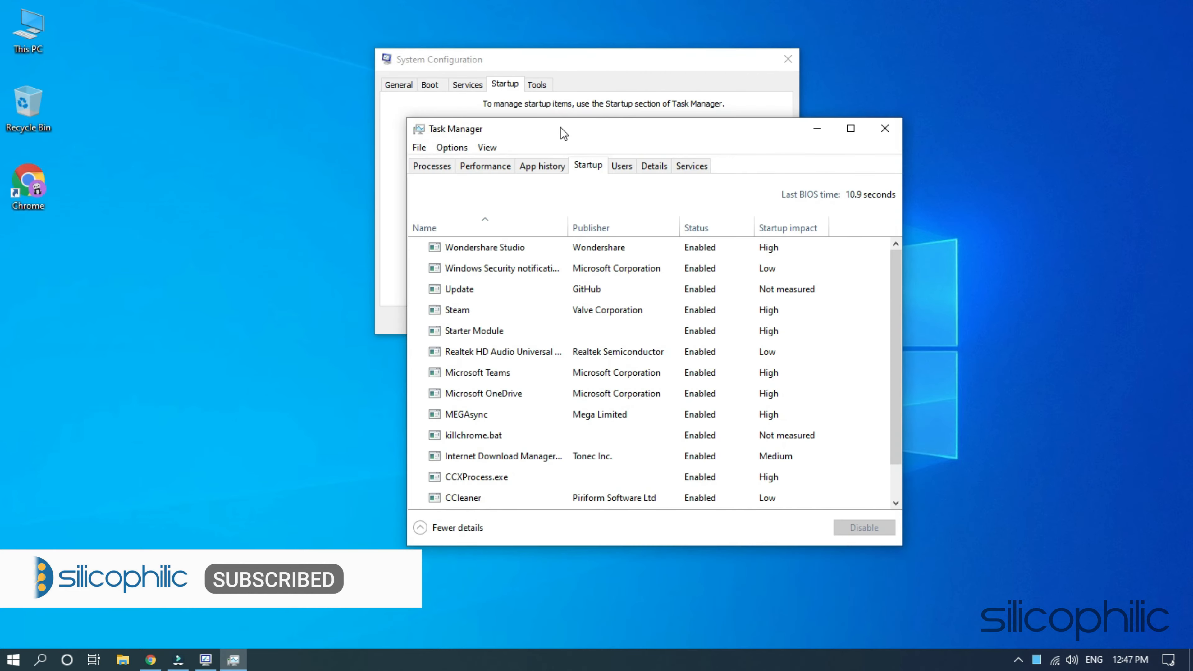
left_click_drag(571, 124, 671, 59)
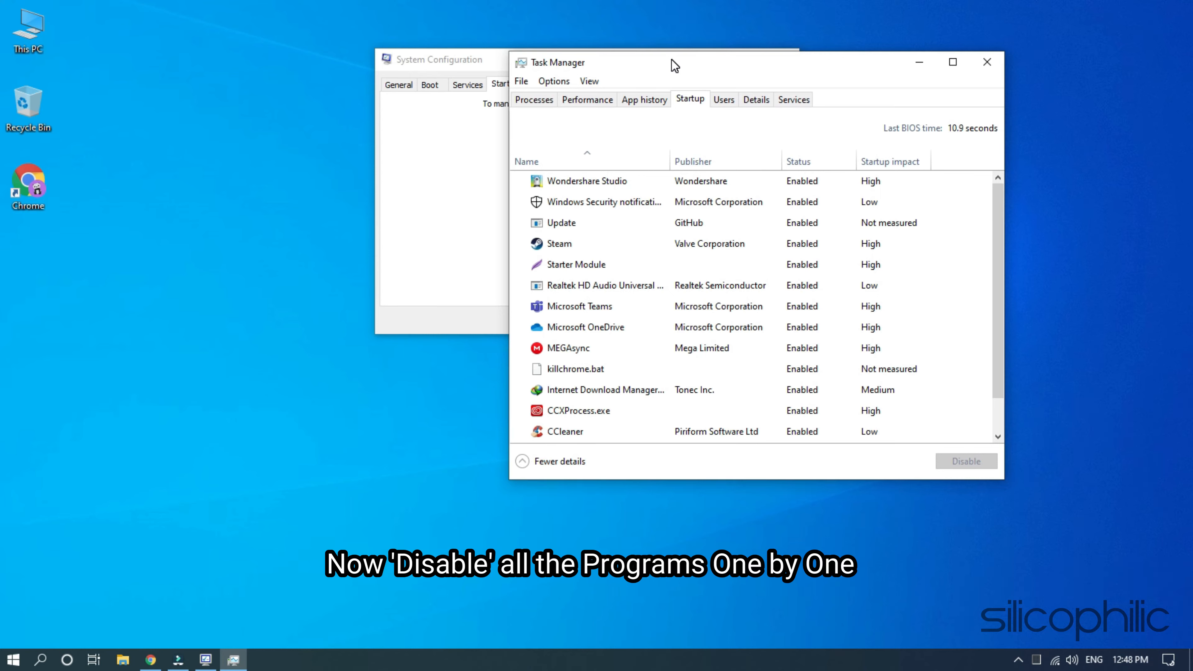
scroll(962, 220, "down", 2)
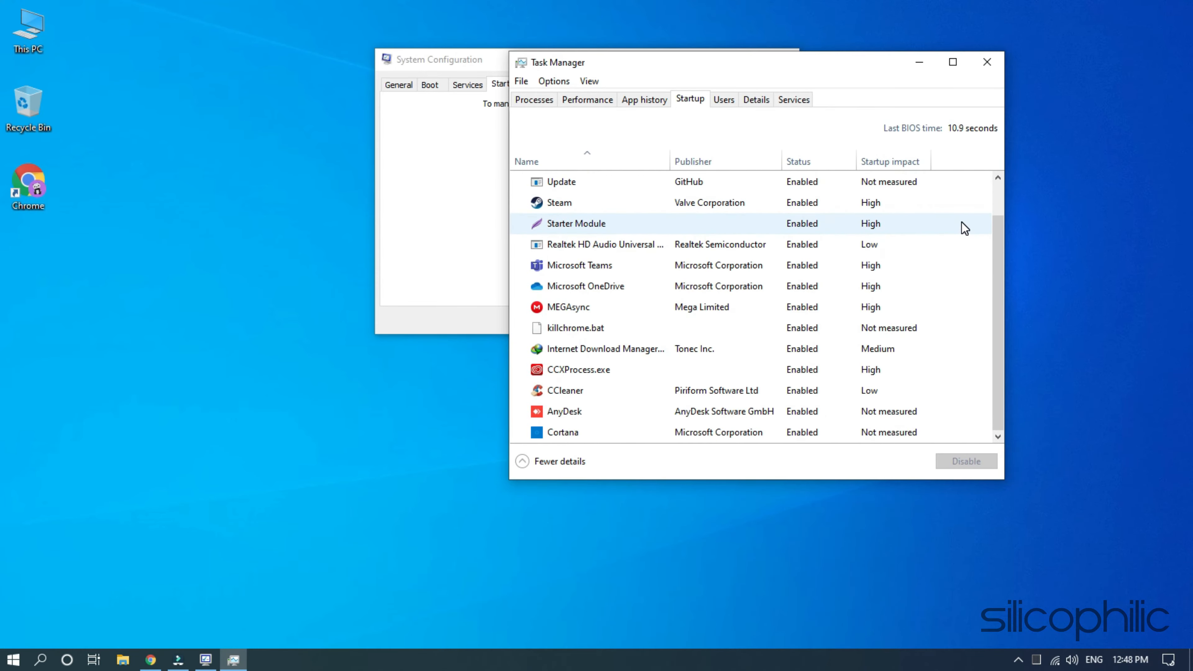
Step: Disable Cortana, AnyDesk and CCleaner at startup, and close Task Manager
right_click(586, 438)
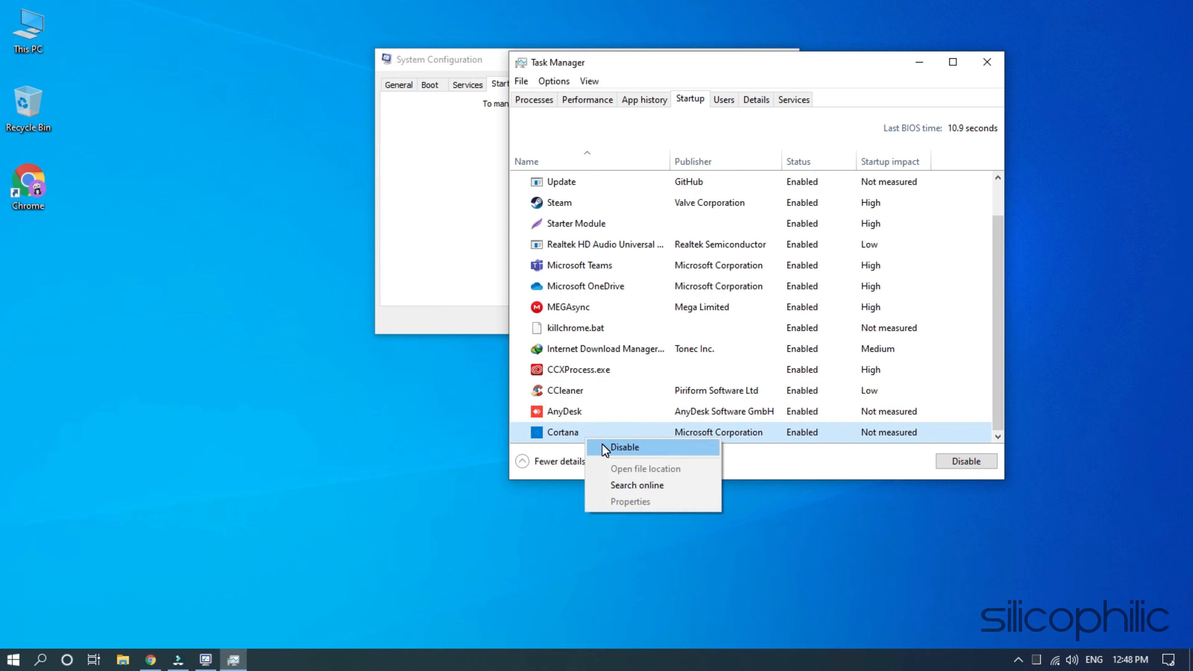
left_click(553, 433)
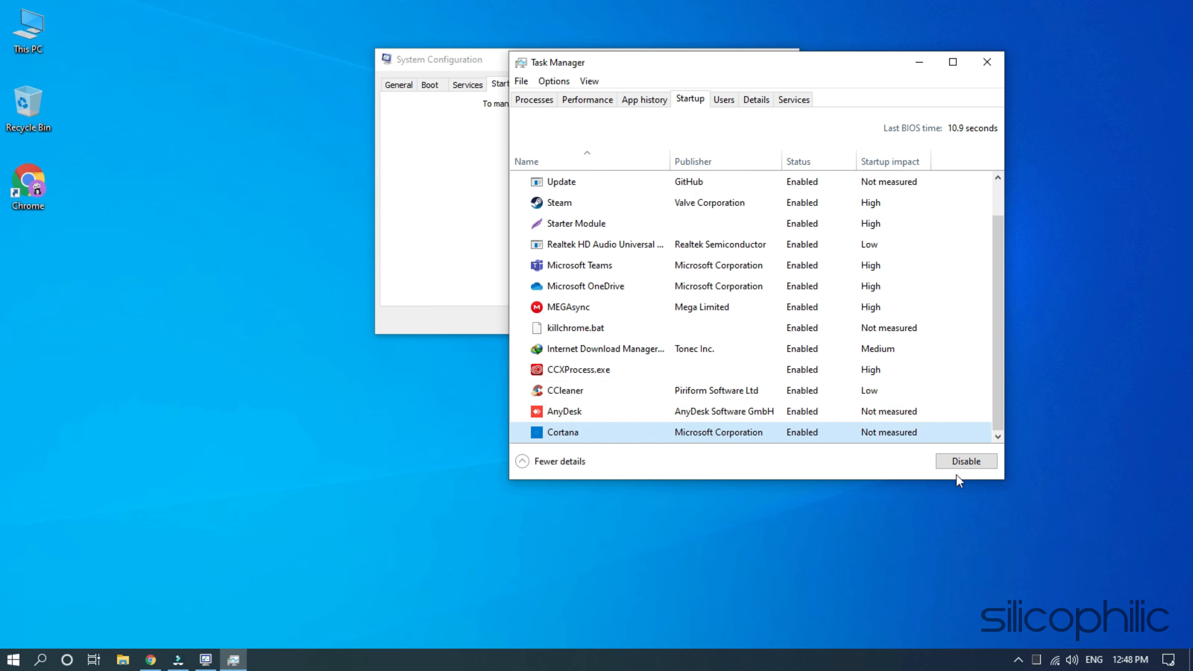
left_click(956, 465)
left_click(558, 416)
left_click(961, 462)
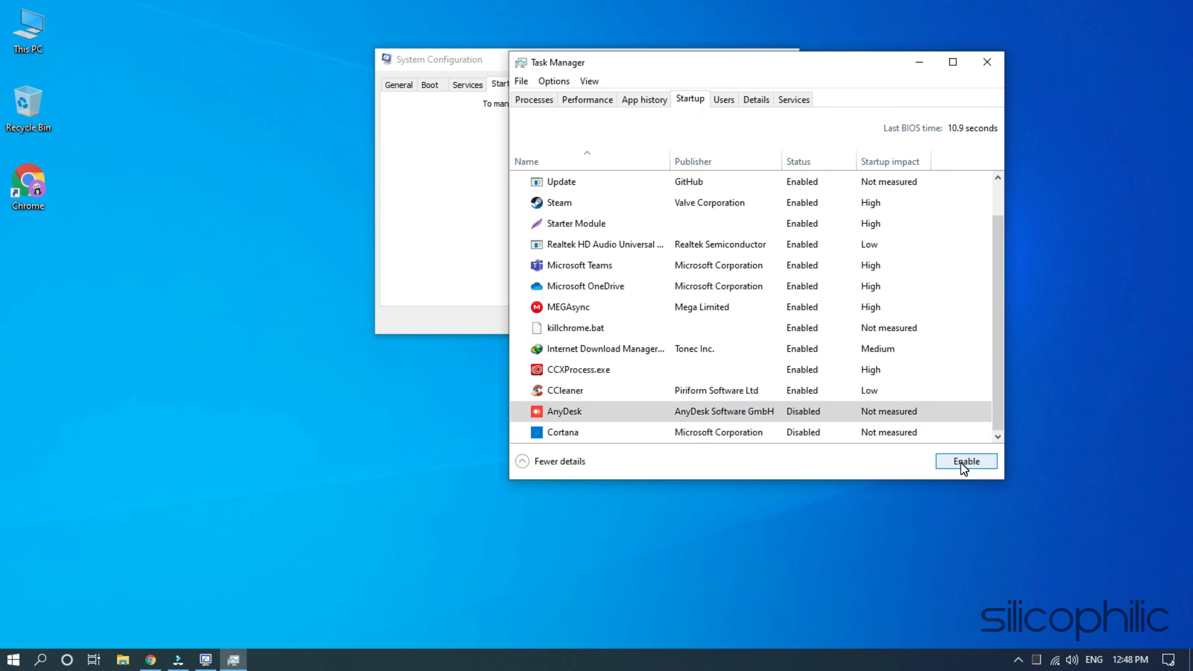
left_click(563, 397)
left_click(951, 464)
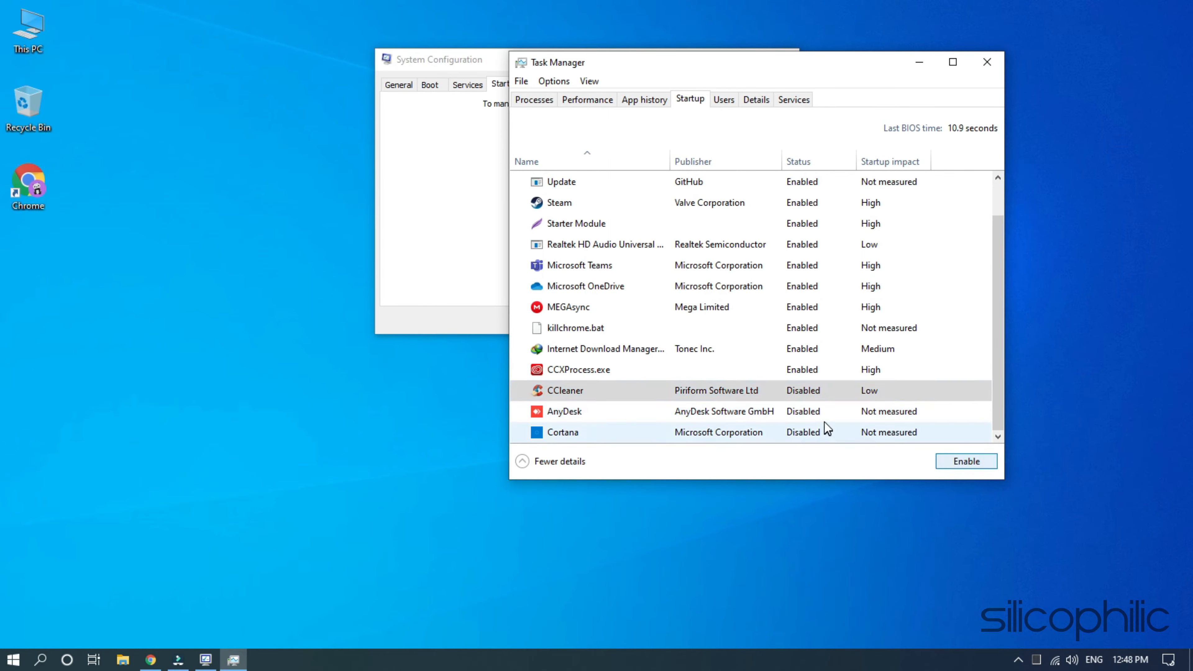
left_click(987, 63)
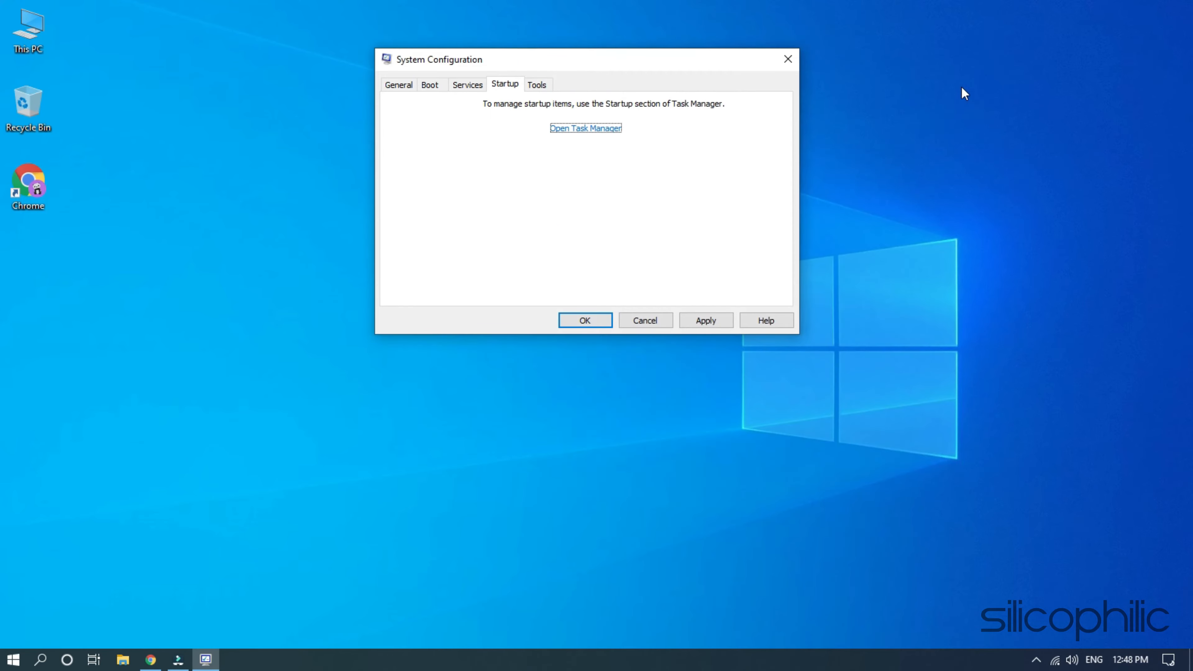
Step: Apply the System Configuration changes and restart the computer
left_click(705, 321)
left_click(583, 321)
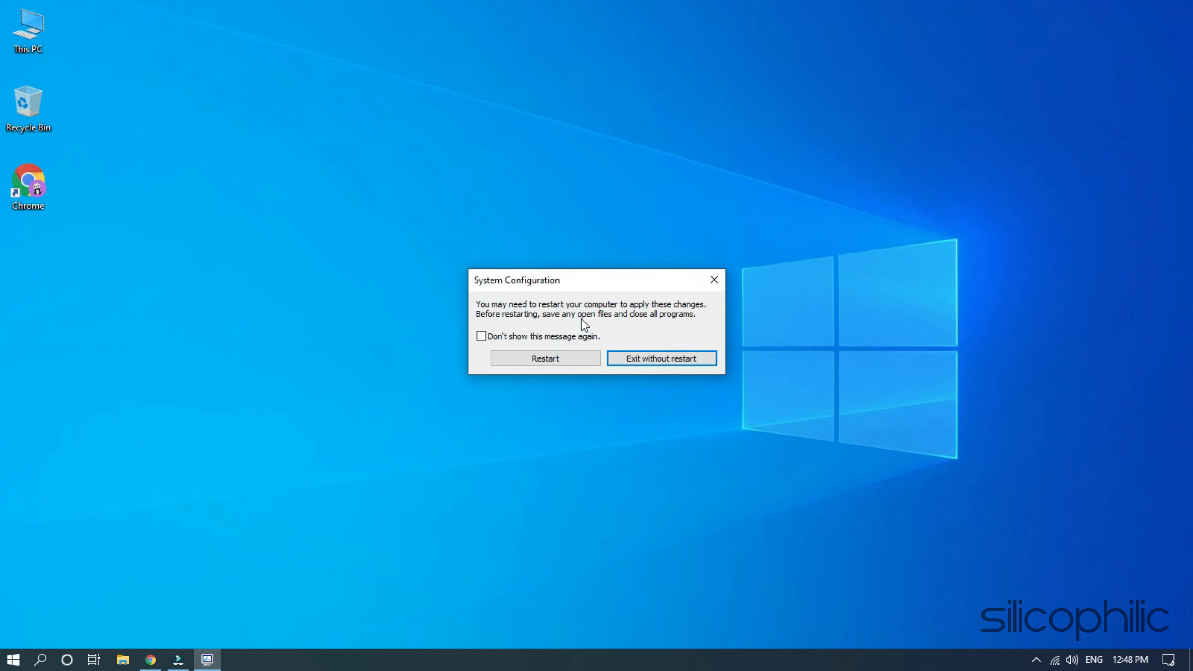
left_click(560, 362)
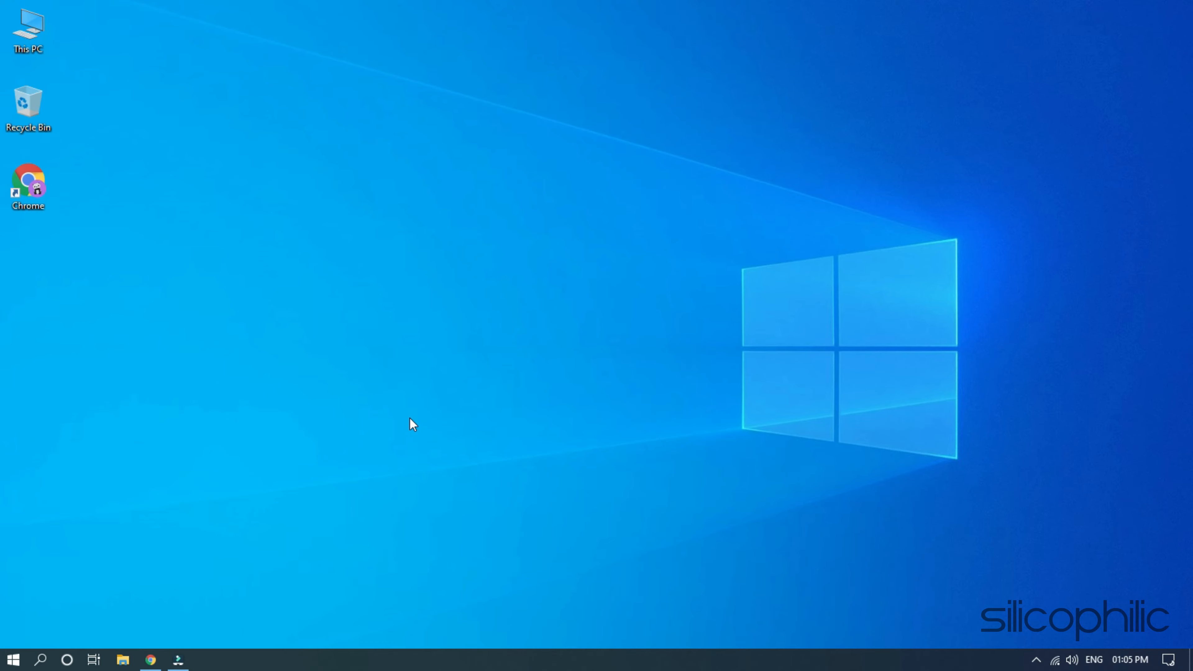
Step: Open the Services console by running services.msc, and move its window higher on the desktop
key("super+r")
left_click(147, 569)
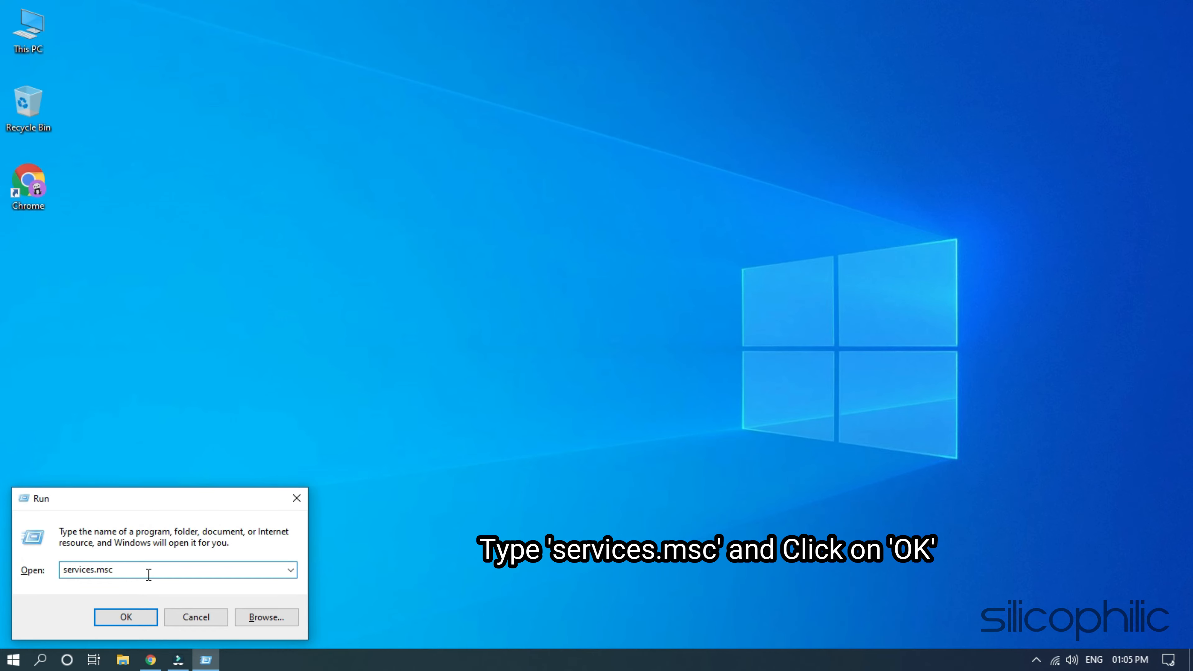
left_click(144, 617)
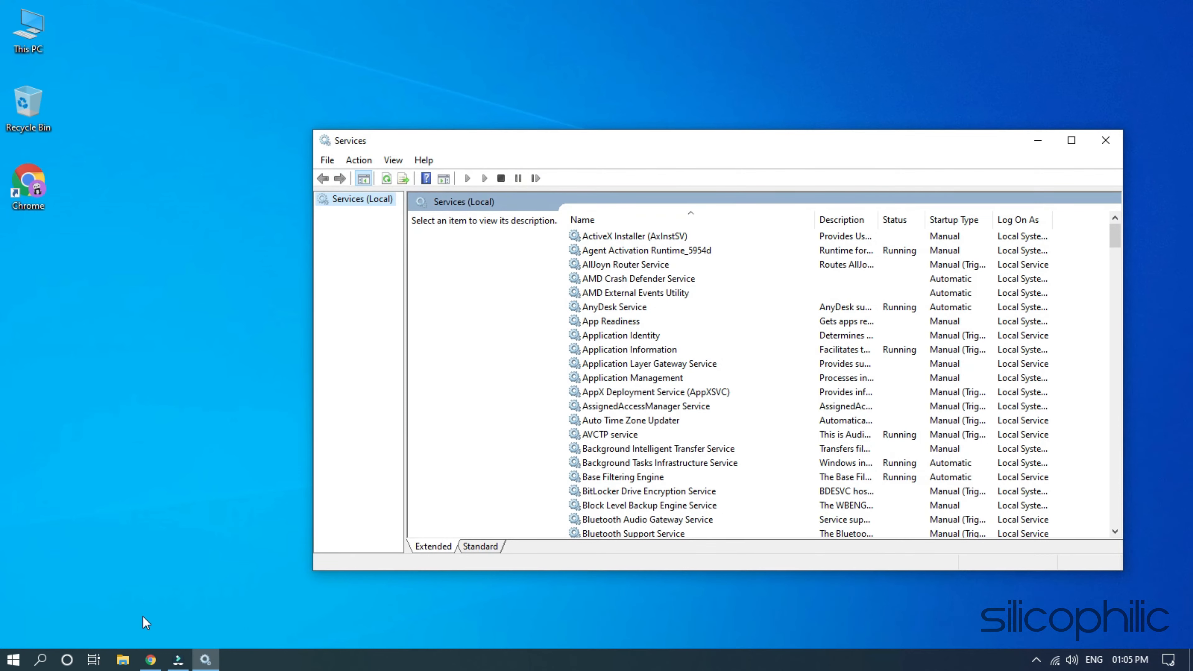
left_click_drag(741, 151, 627, 26)
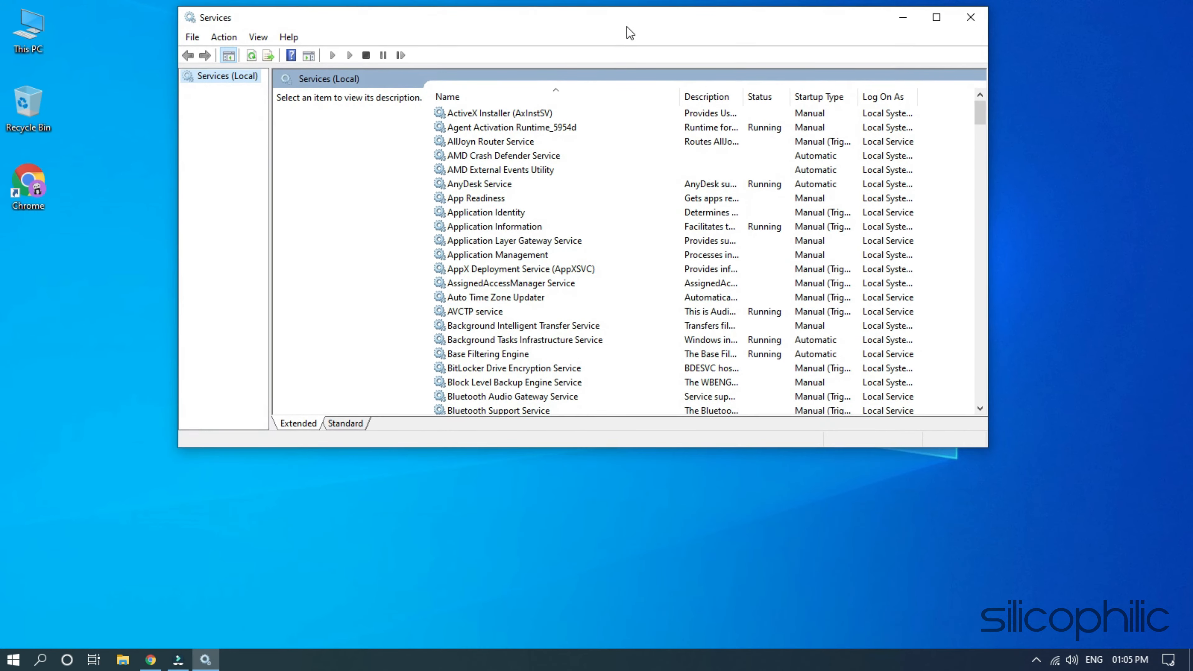
Step: Find the Security Center service, check its available actions for the Restart option, and close the Services console
left_click(648, 136)
key("s")
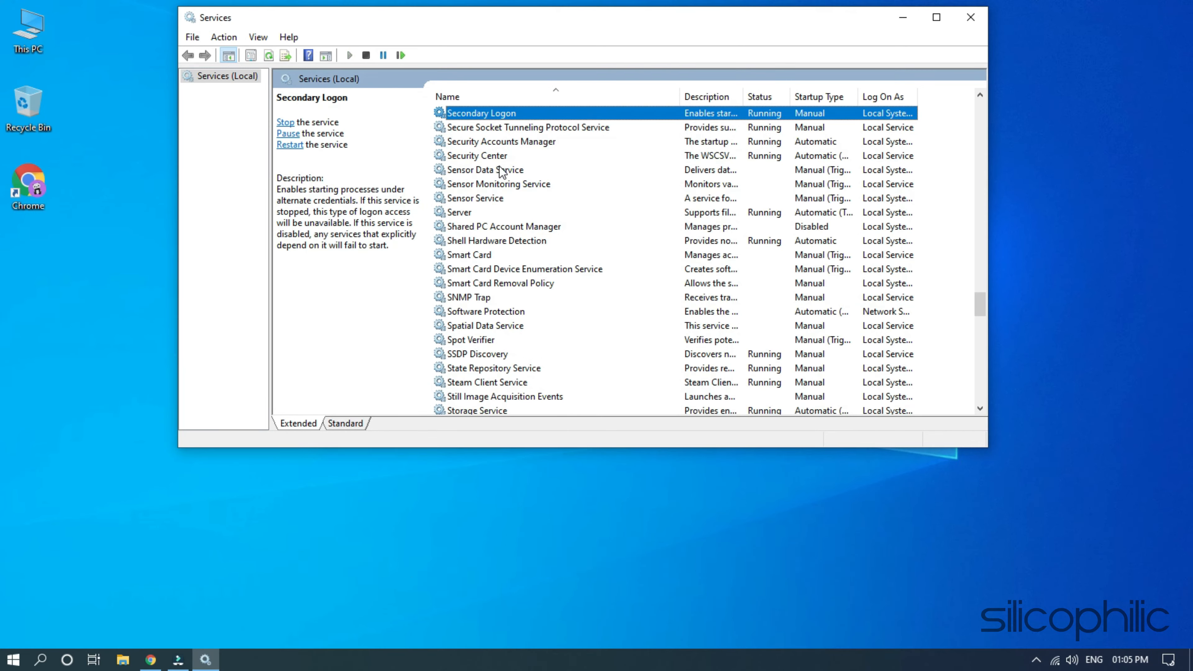
left_click(474, 156)
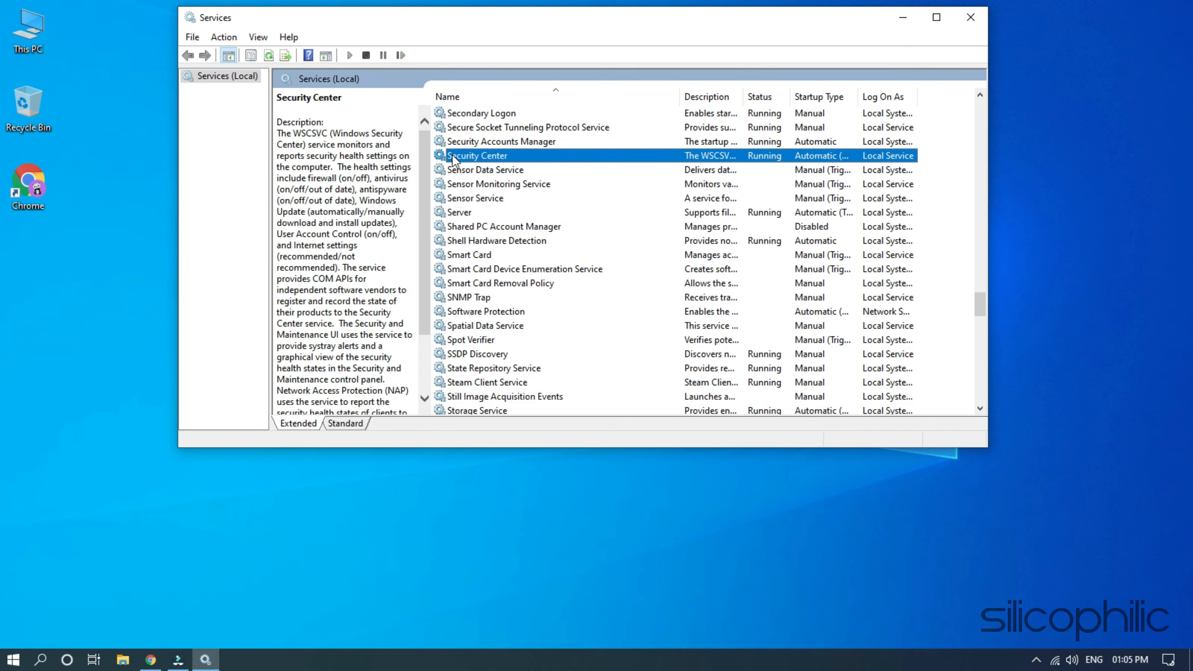
right_click(527, 158)
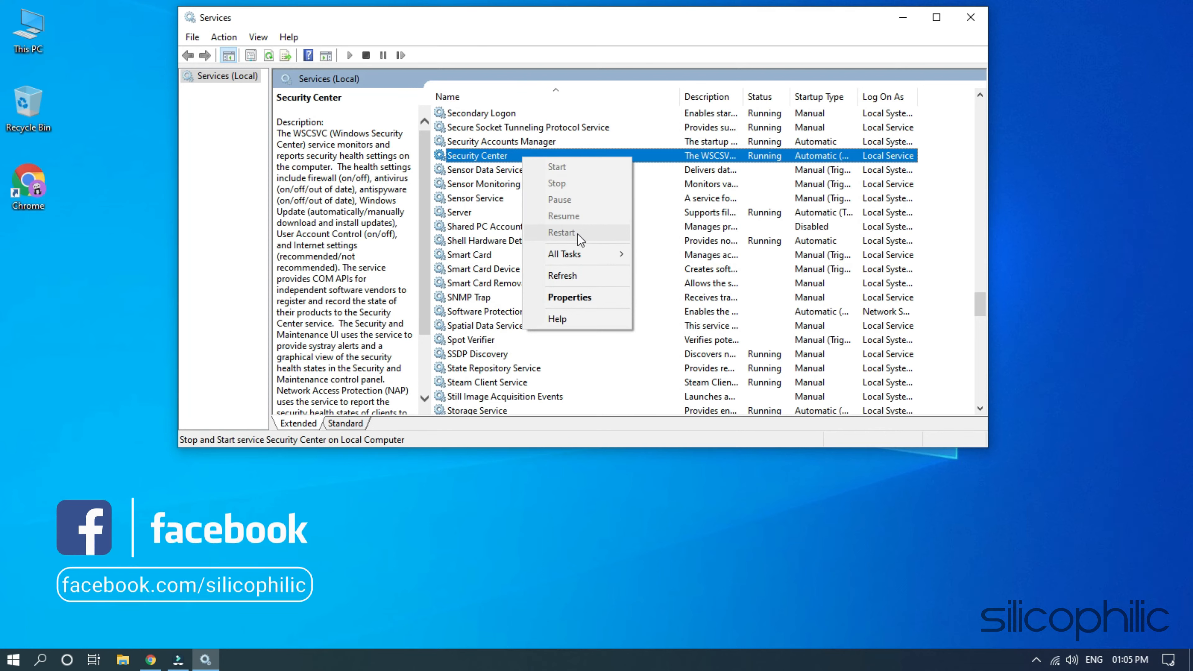
left_click(969, 28)
left_click(969, 18)
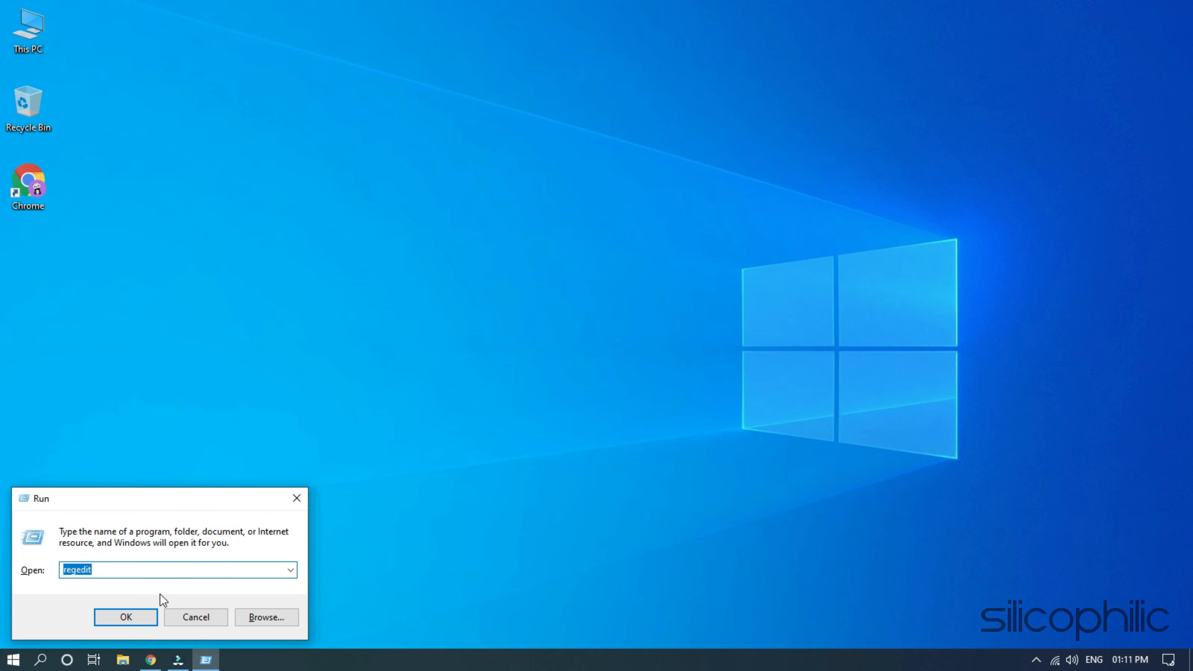
Step: Open the Registry Editor by running regedit, and move its window higher on the desktop
left_click(139, 570)
key("Return")
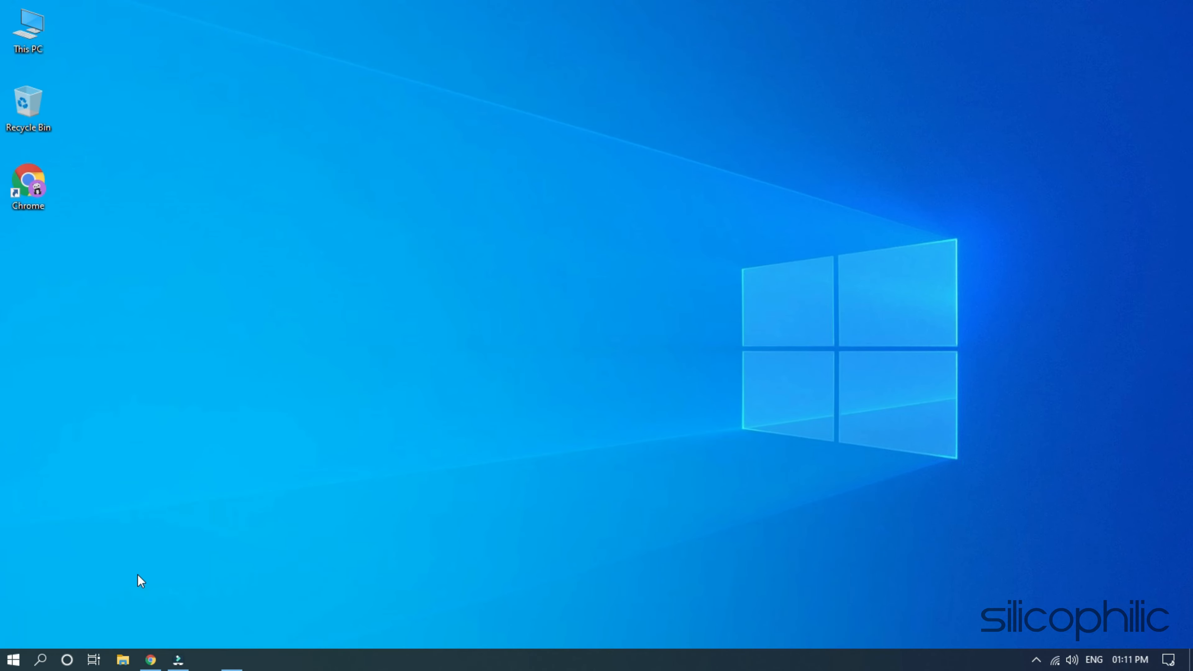
left_click(567, 420)
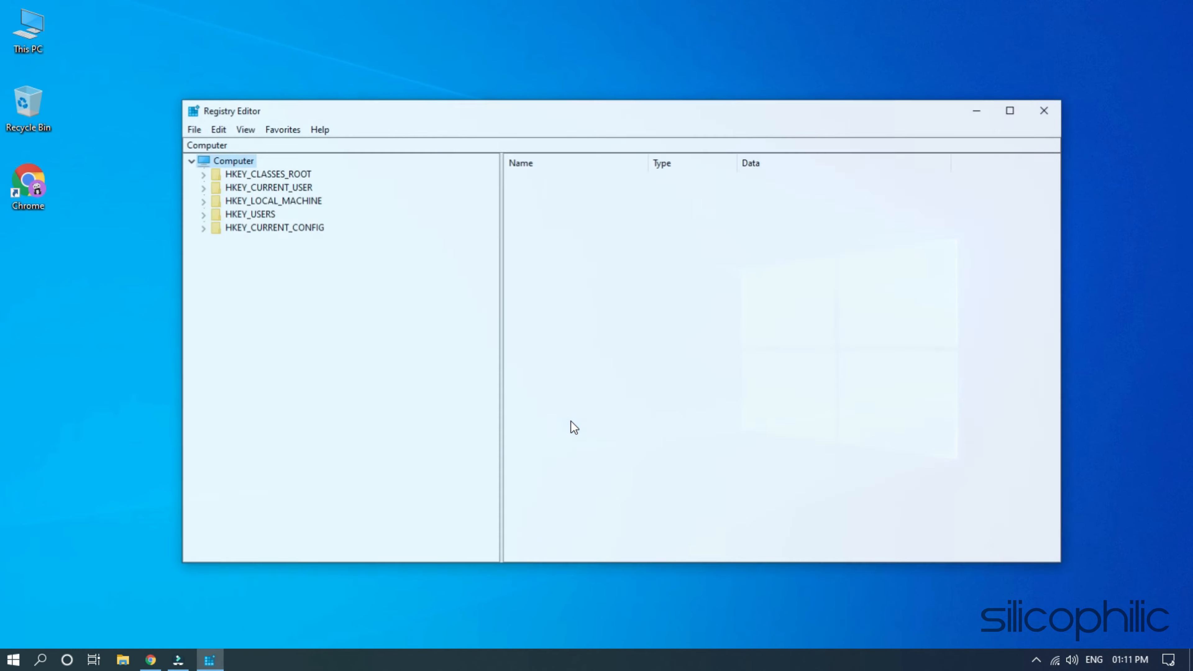
left_click_drag(631, 106, 617, 30)
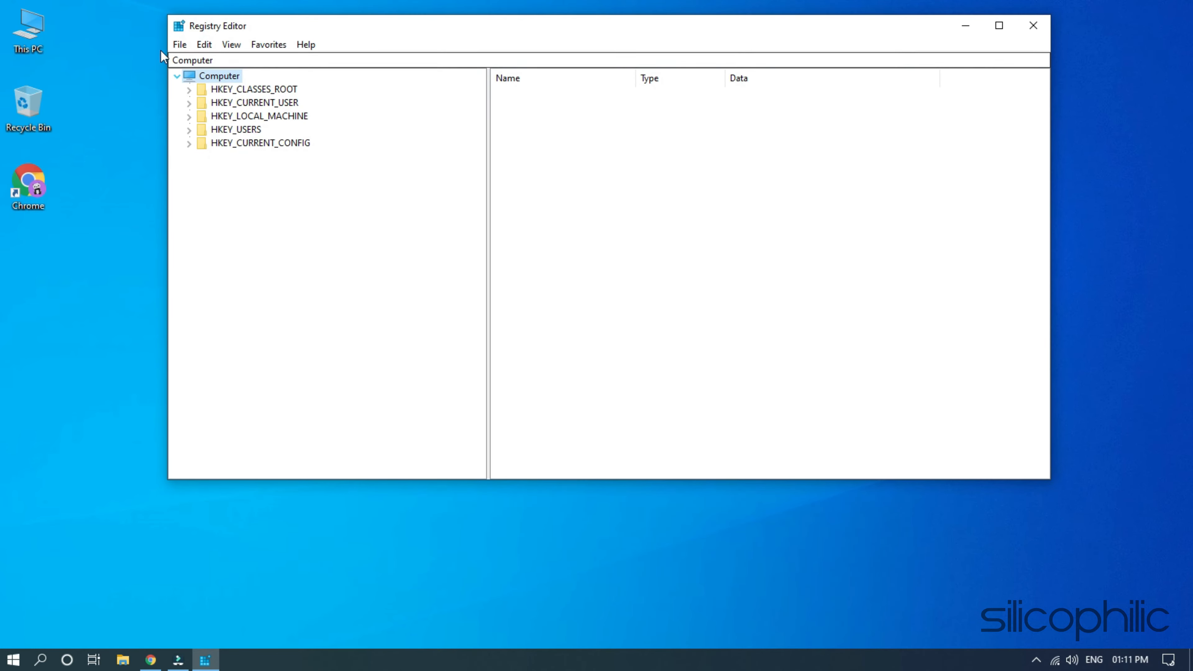
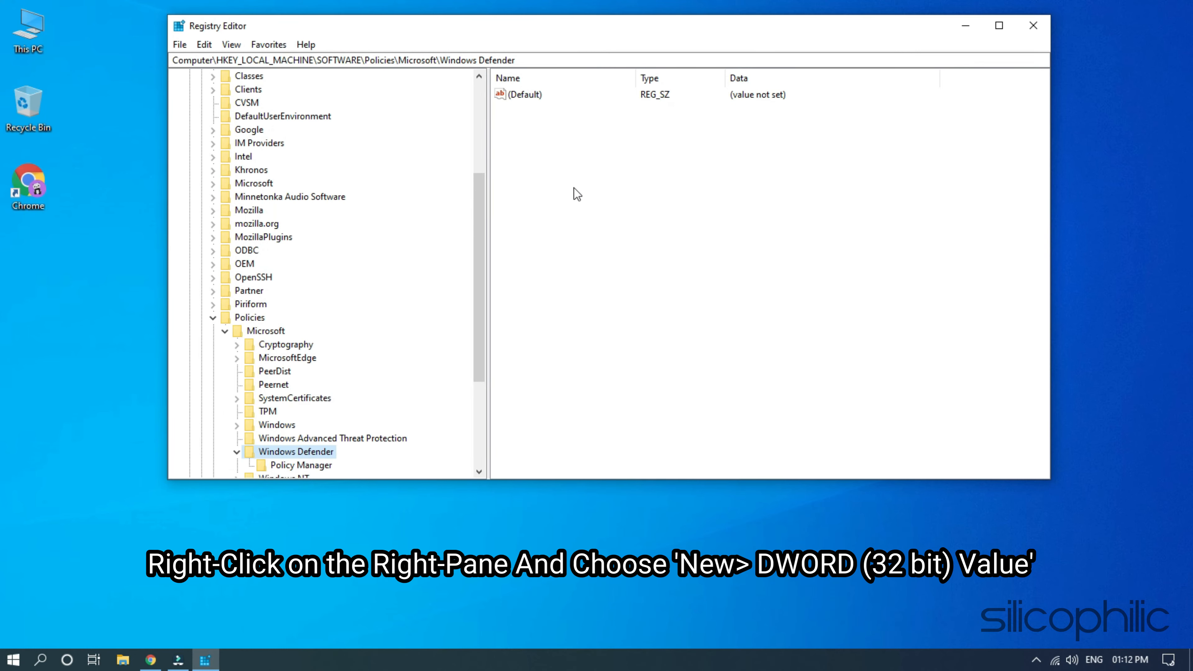
Step: Create a DWORD (32-bit) value in the key HKEY_LOCAL_MACHINE\SOFTWARE\Policies\Microsoft\Windows Defender
right_click(571, 161)
mouse_move(587, 167)
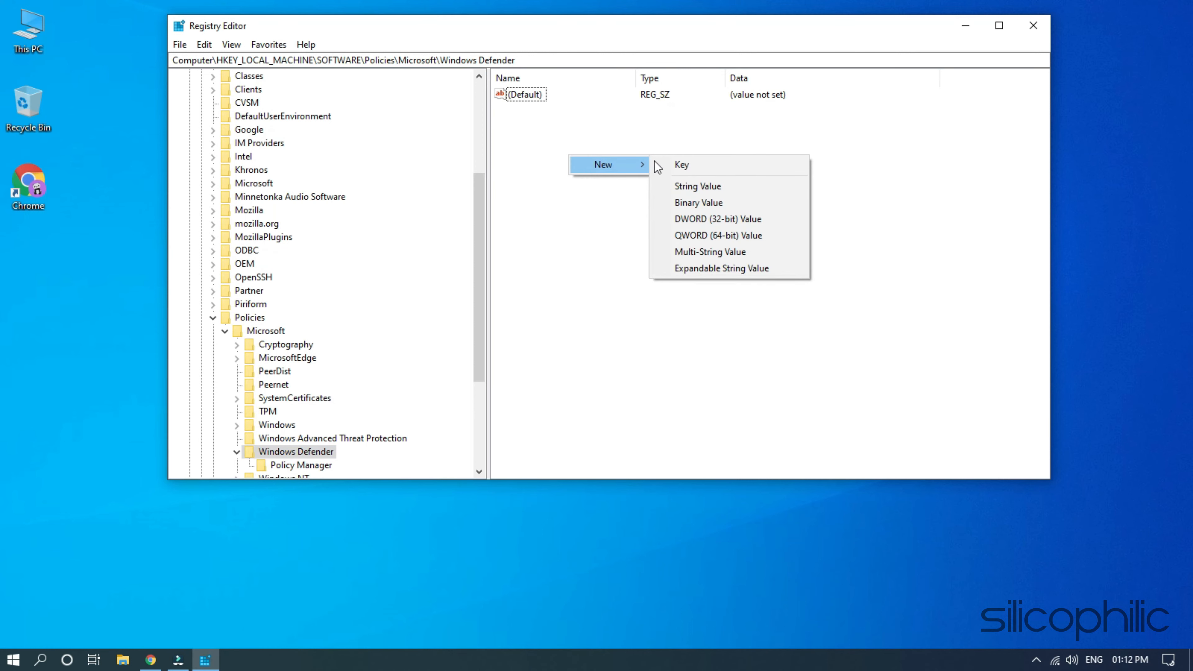
left_click(693, 221)
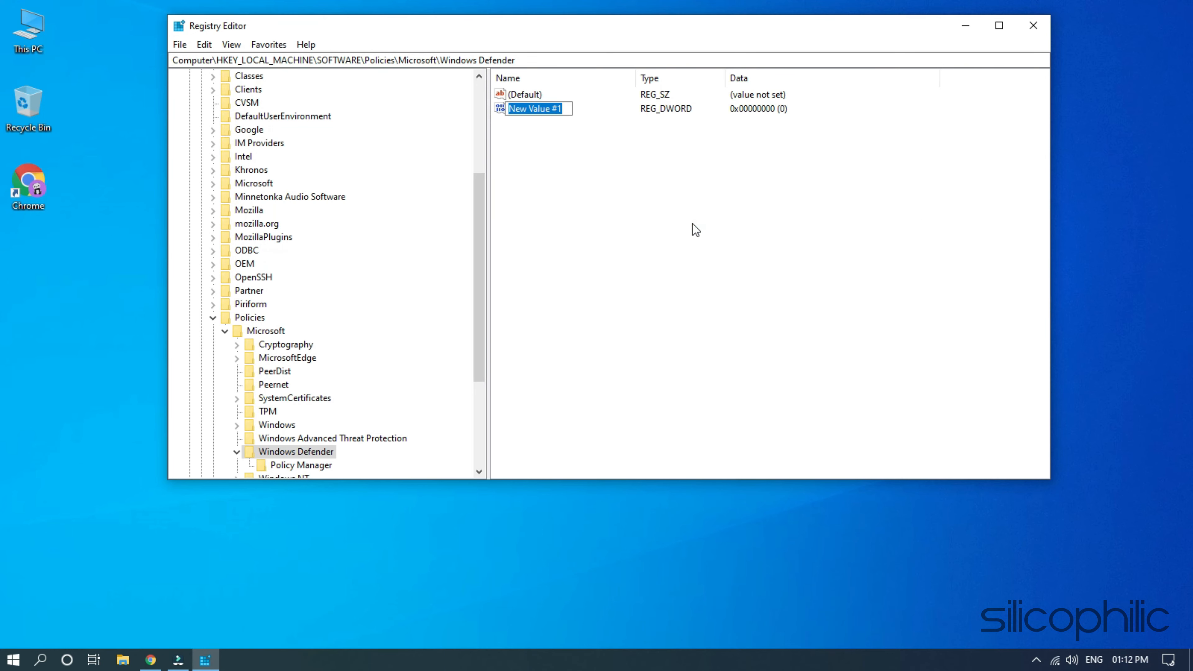